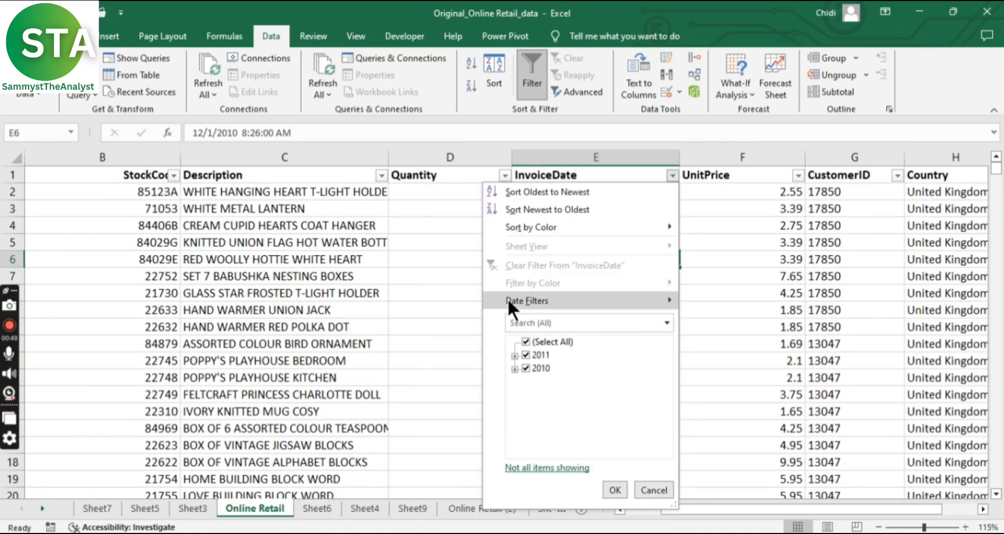
Filter the InvoiceDate column to show only records dated after 12/31/2010.
mouse_move(515, 300)
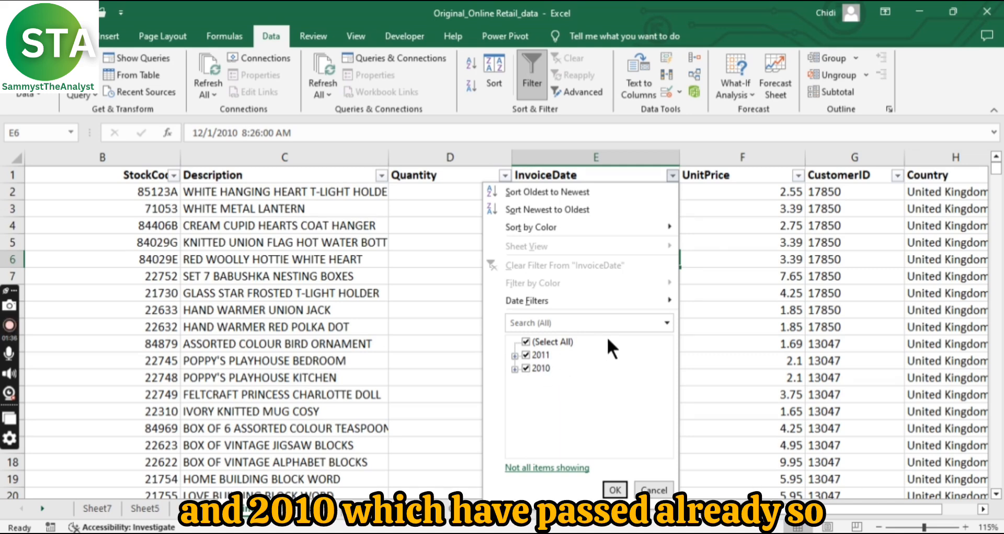
mouse_move(667, 303)
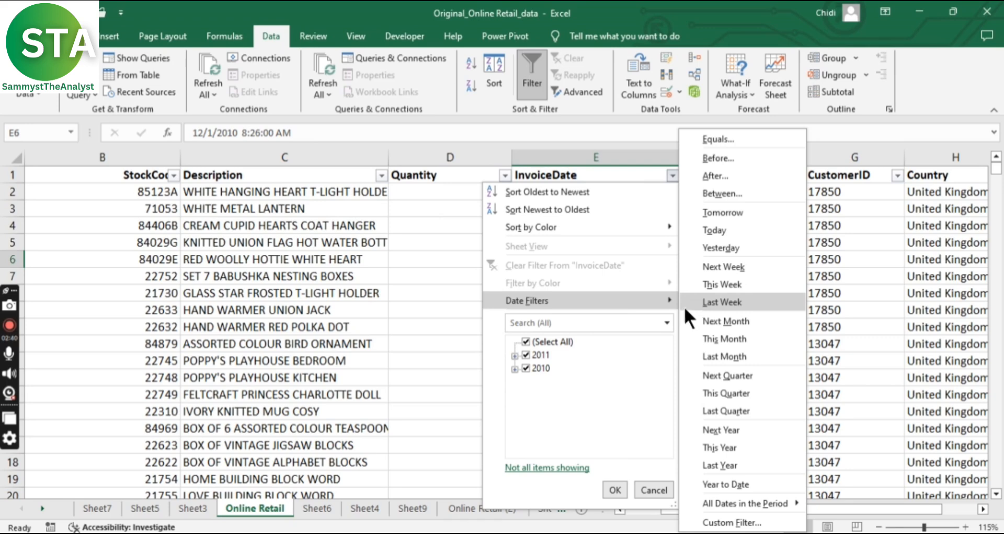
click(714, 177)
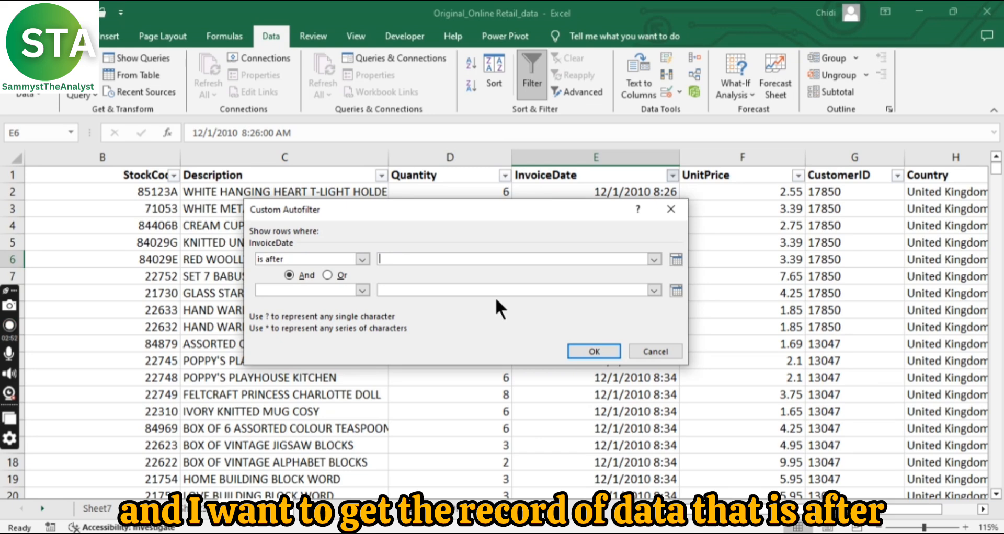
text(12)
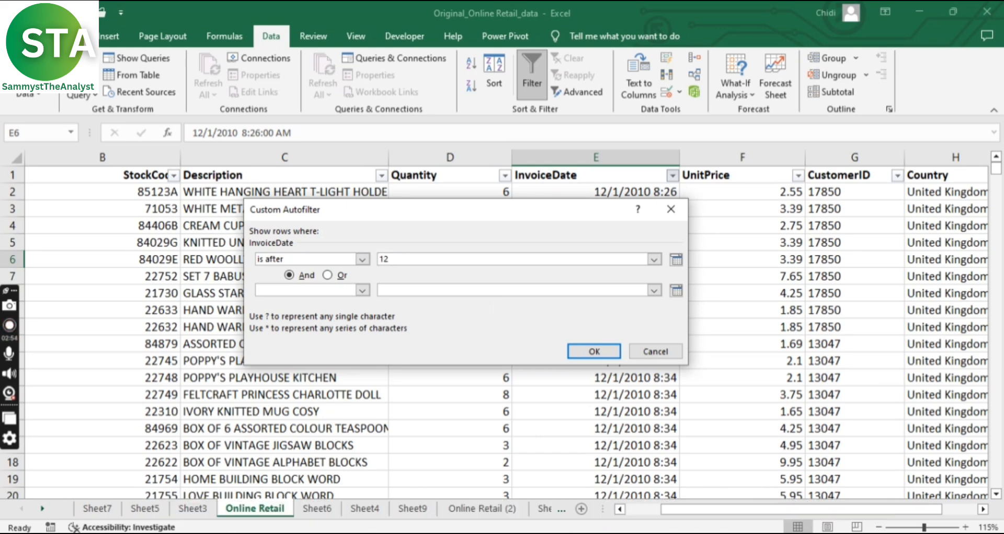
text(/31)
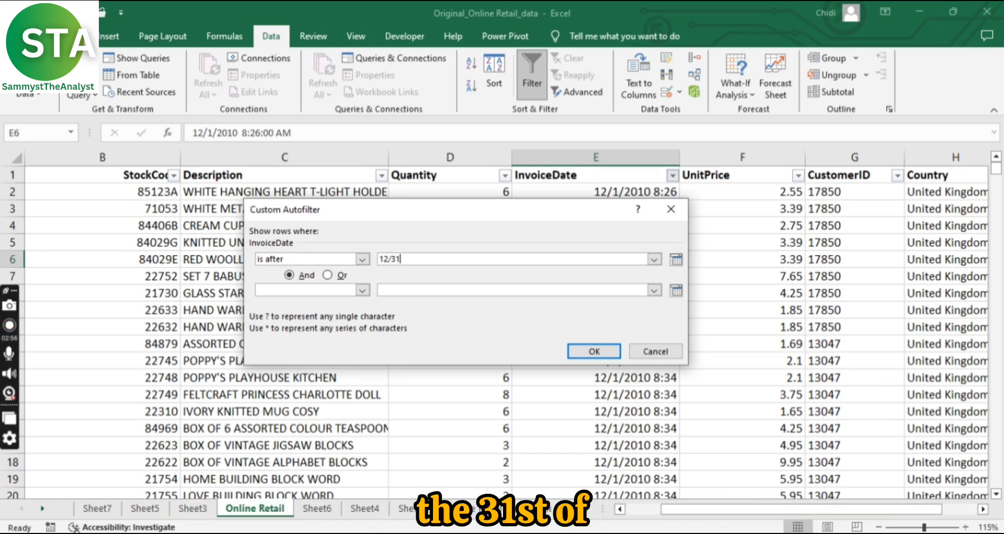
text(/)
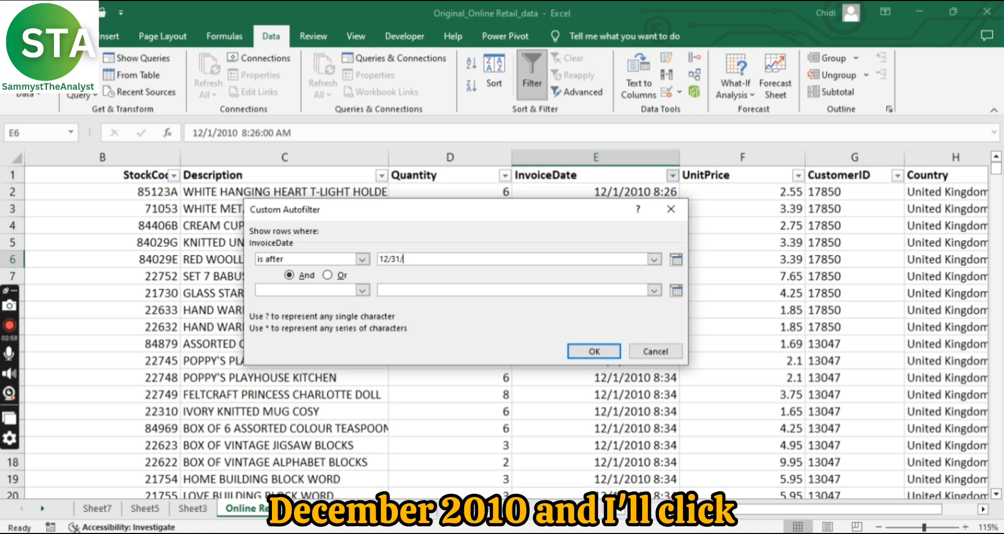
text(2010)
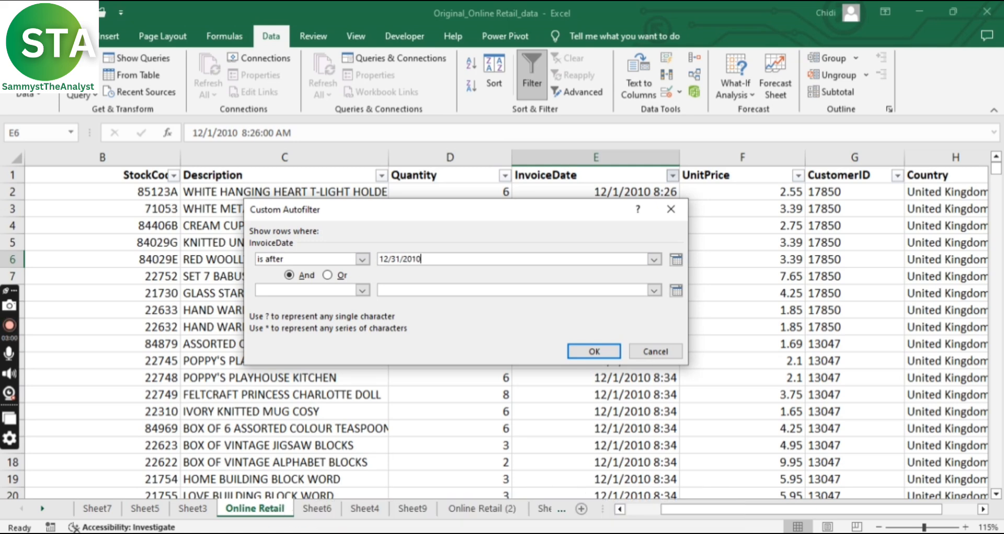
click(590, 351)
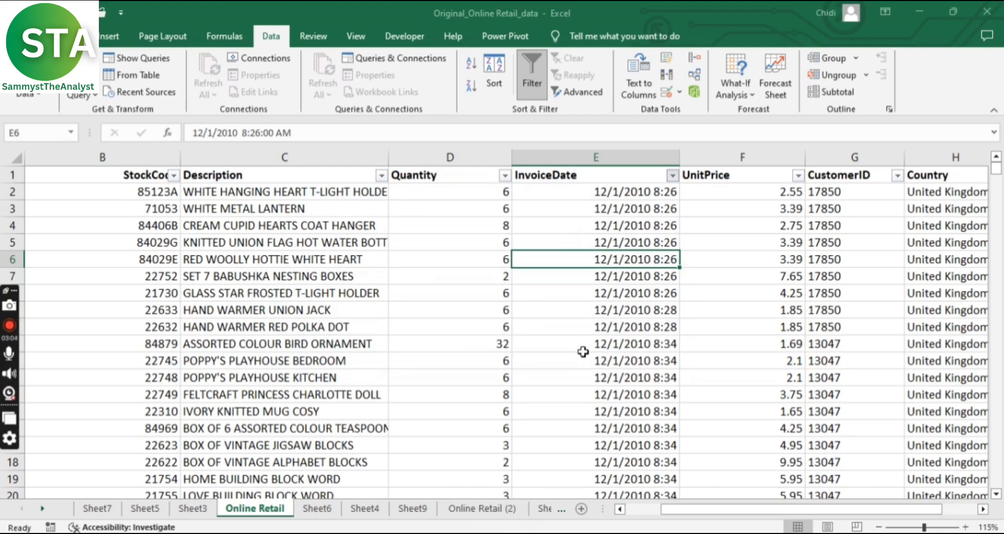
Review the filtered invoice records and clear the after-date filter from the InvoiceDate column.
scroll(673, 291, down, 8)
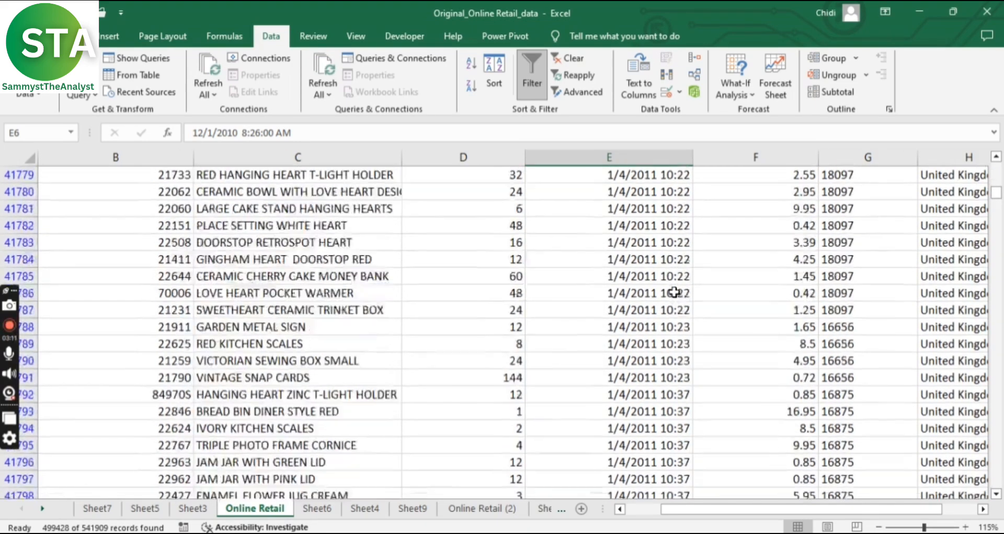
scroll(673, 291, up, 8)
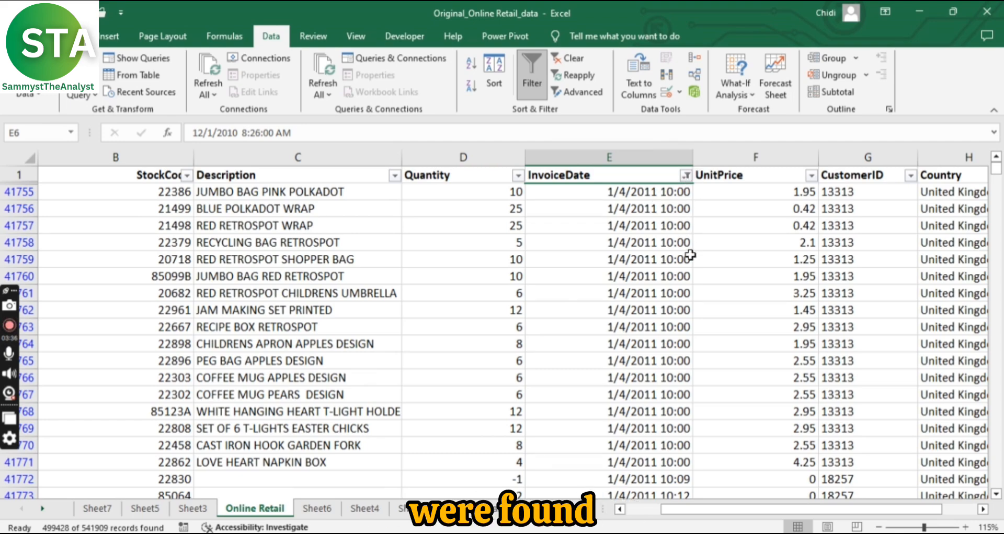
scroll(683, 254, down, 3)
scroll(696, 265, down, 5)
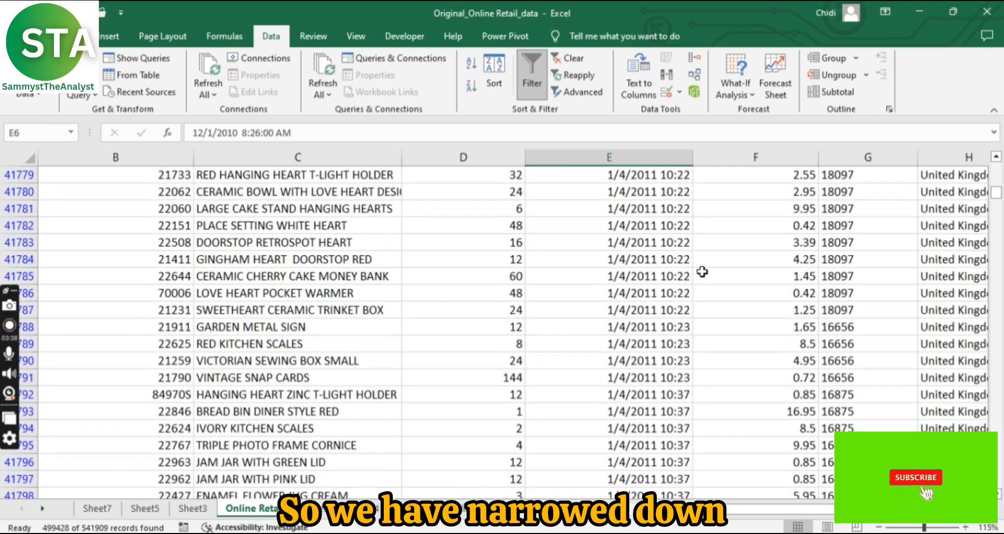
scroll(700, 268, up, 8)
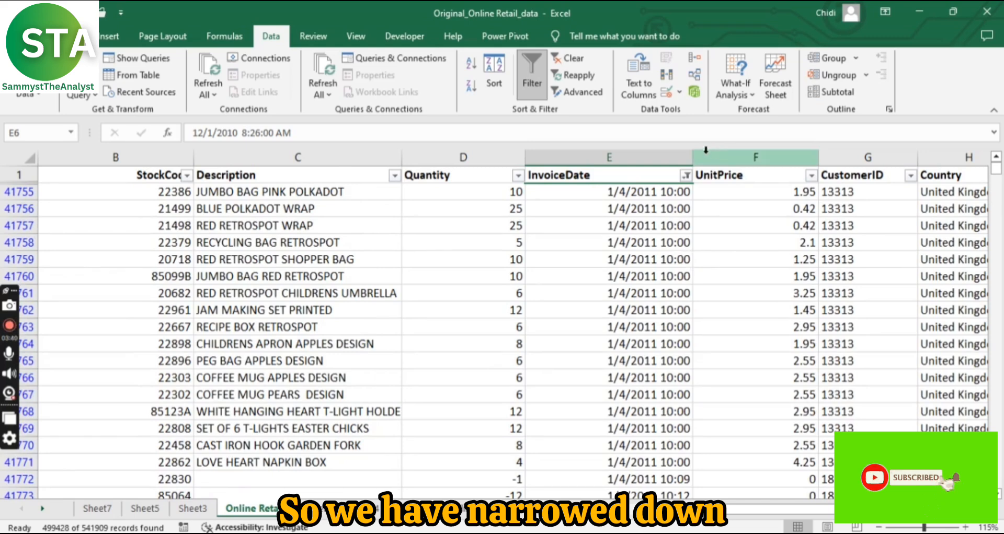
click(685, 175)
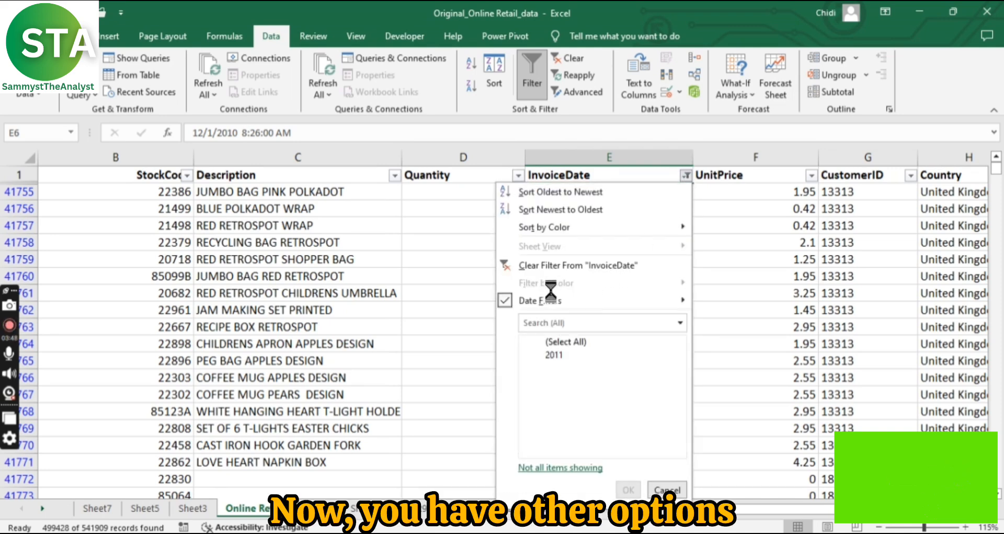
click(543, 264)
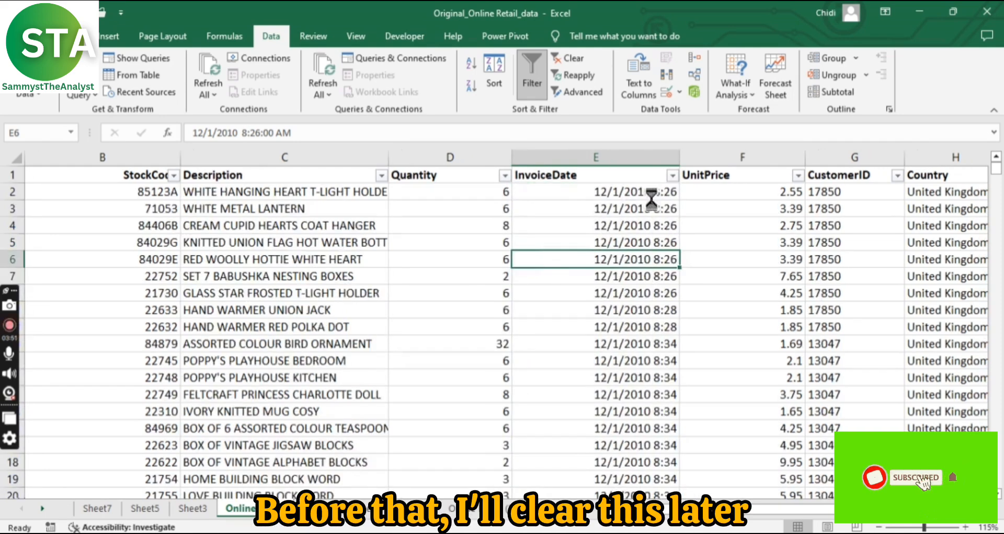
Filter the InvoiceDate column to the year 2010 only and sort it from oldest to newest.
click(672, 175)
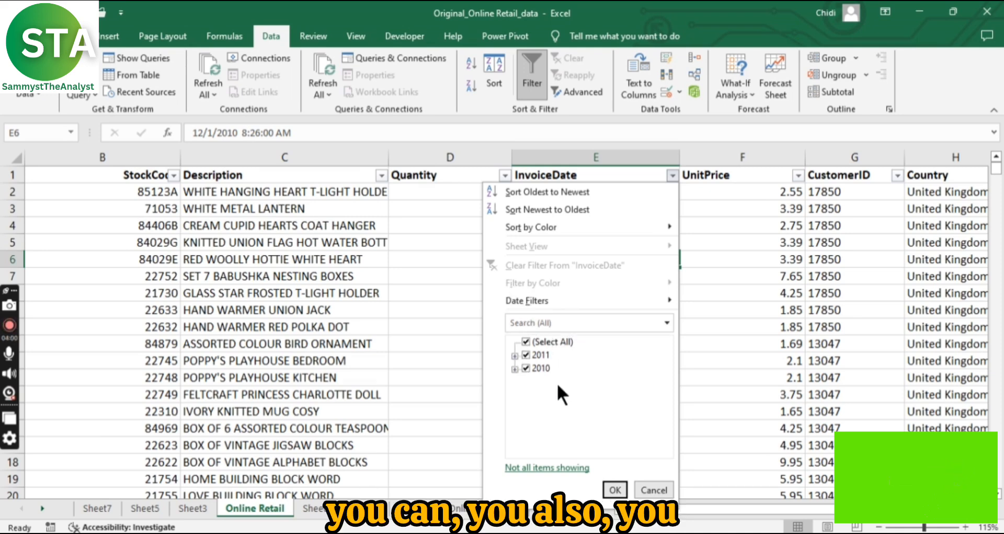
click(525, 341)
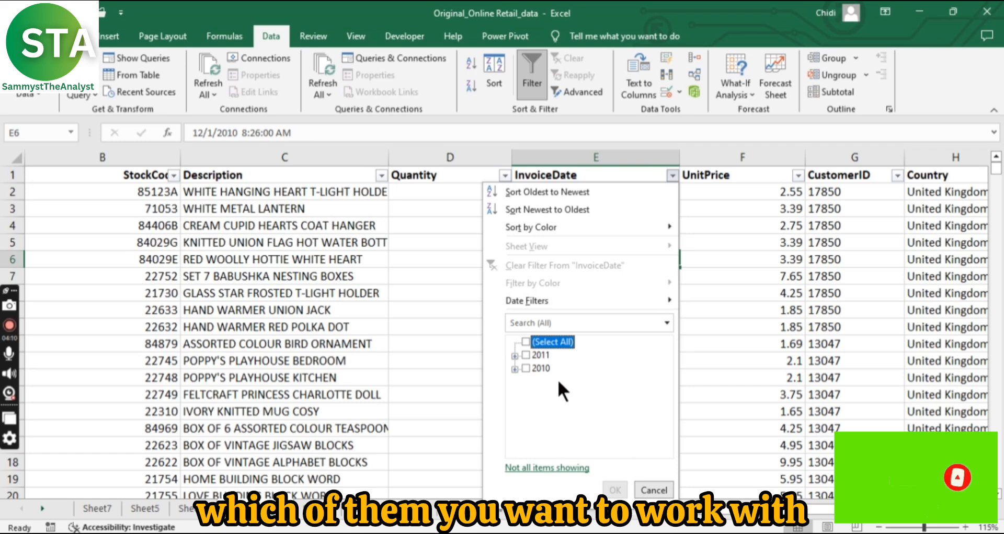
click(525, 368)
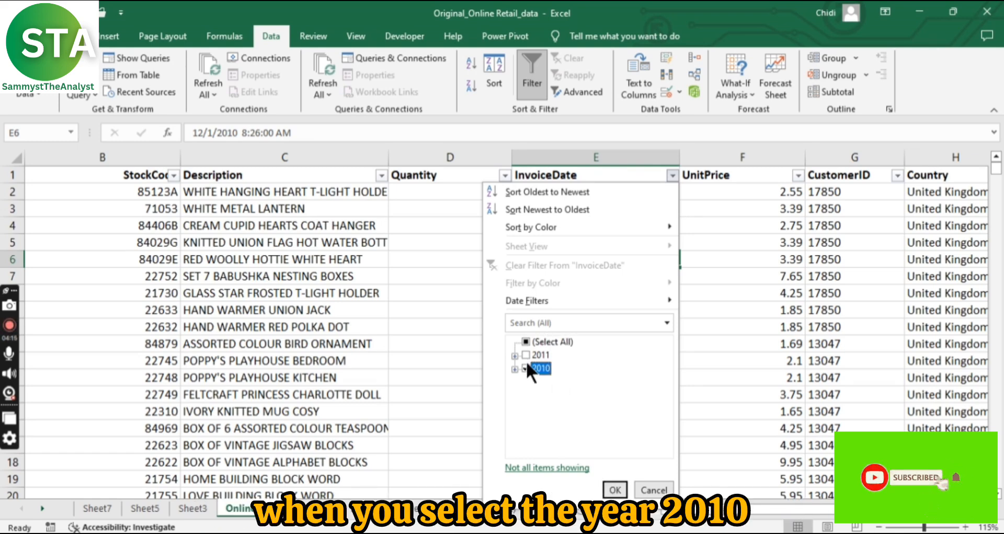
click(612, 490)
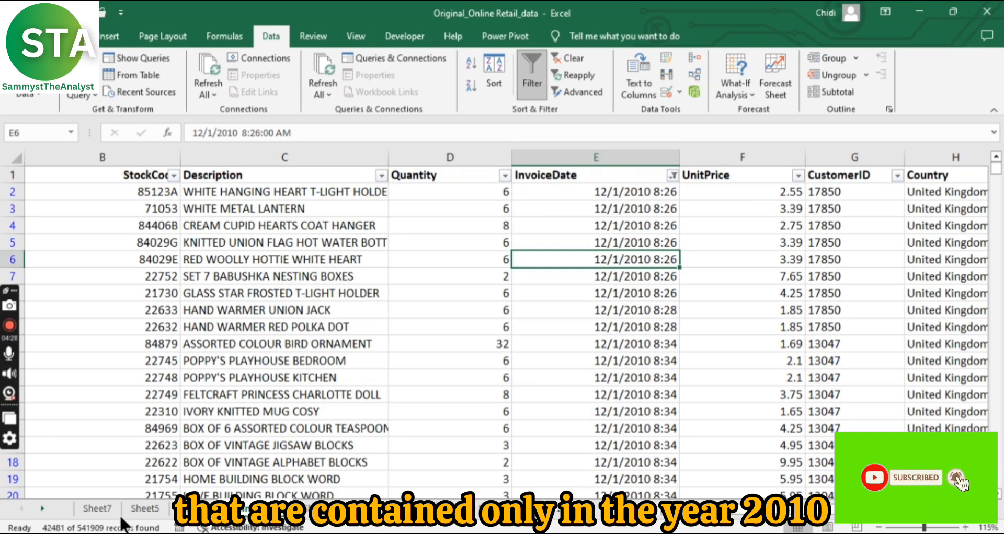
click(673, 176)
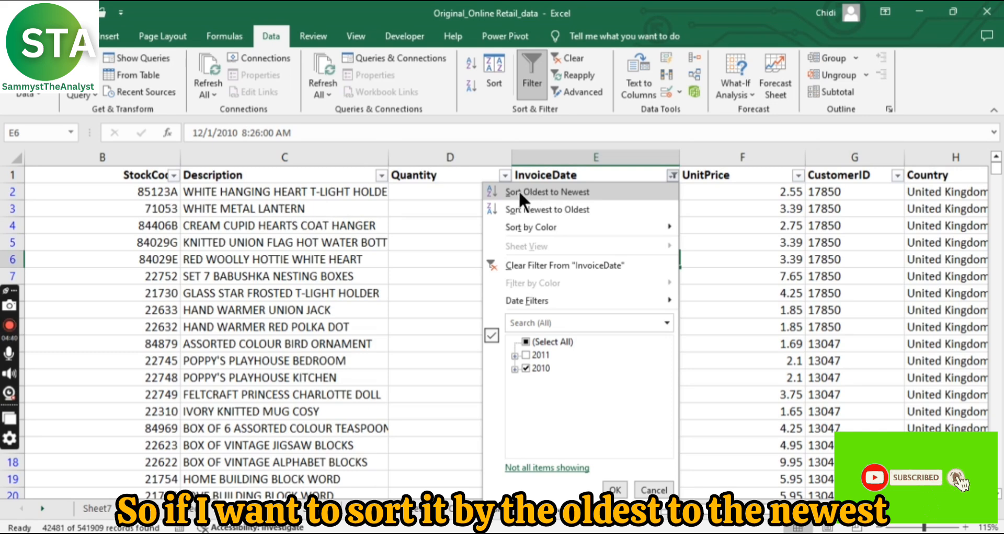
click(557, 189)
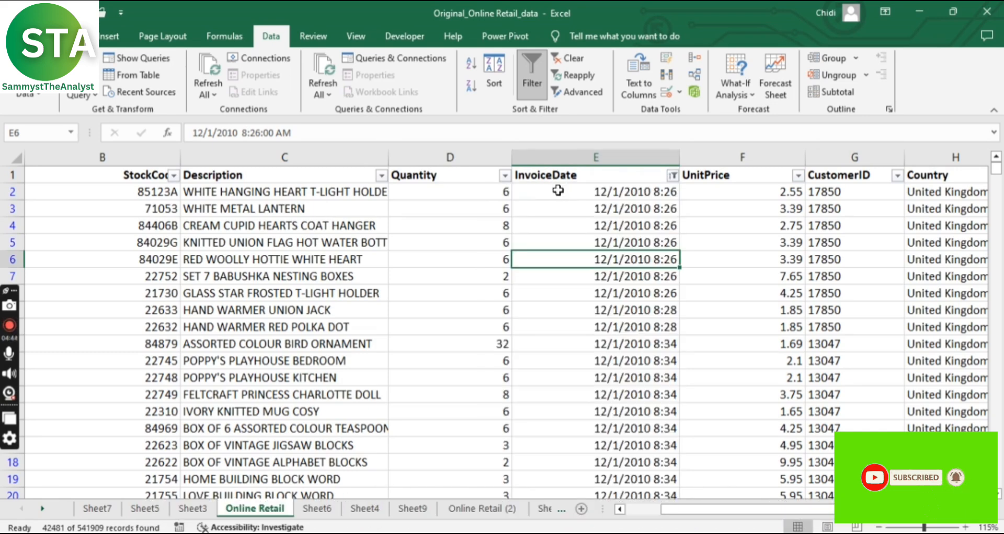
Look over the sorted records and clear the 2010 year filter from the InvoiceDate column.
click(673, 176)
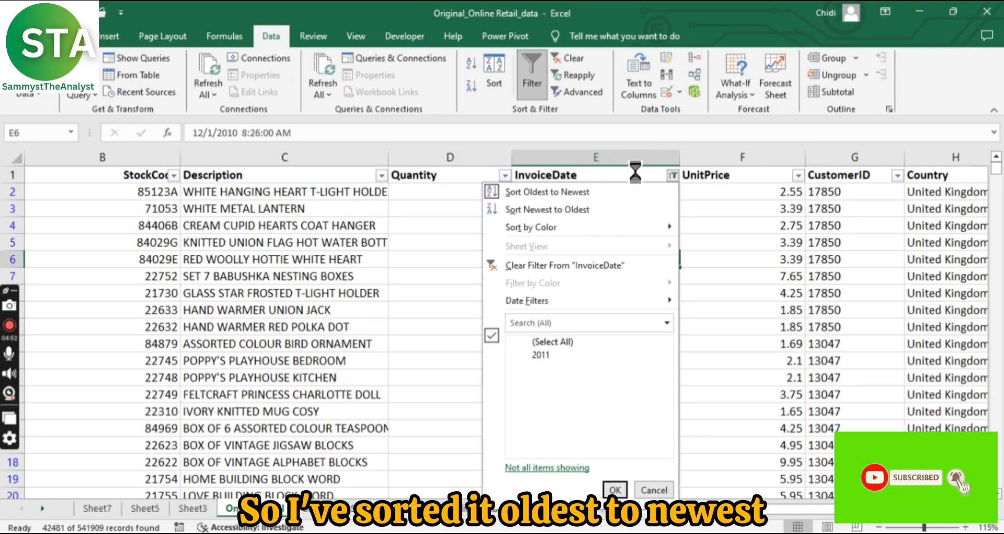
click(582, 265)
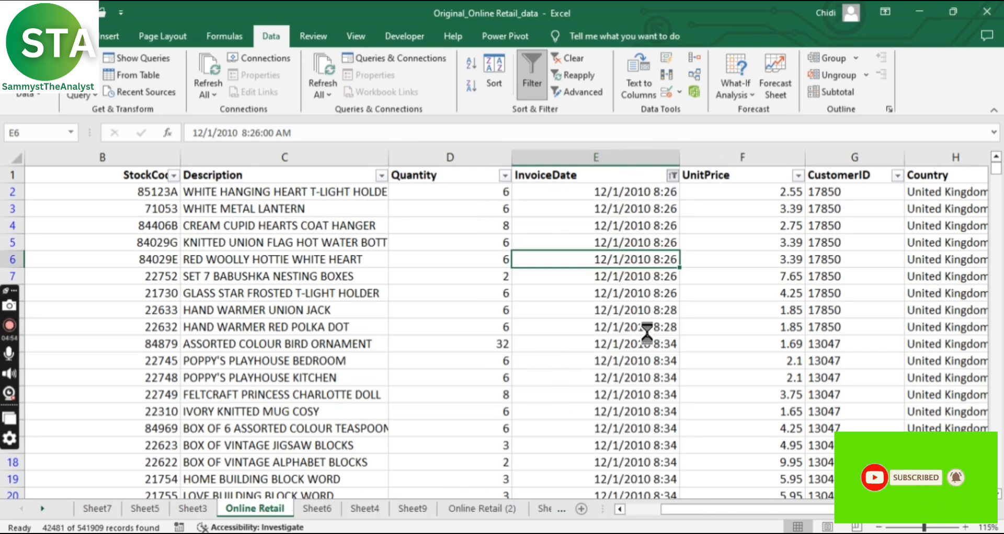
scroll(640, 342, down, 6)
scroll(640, 342, down, 12)
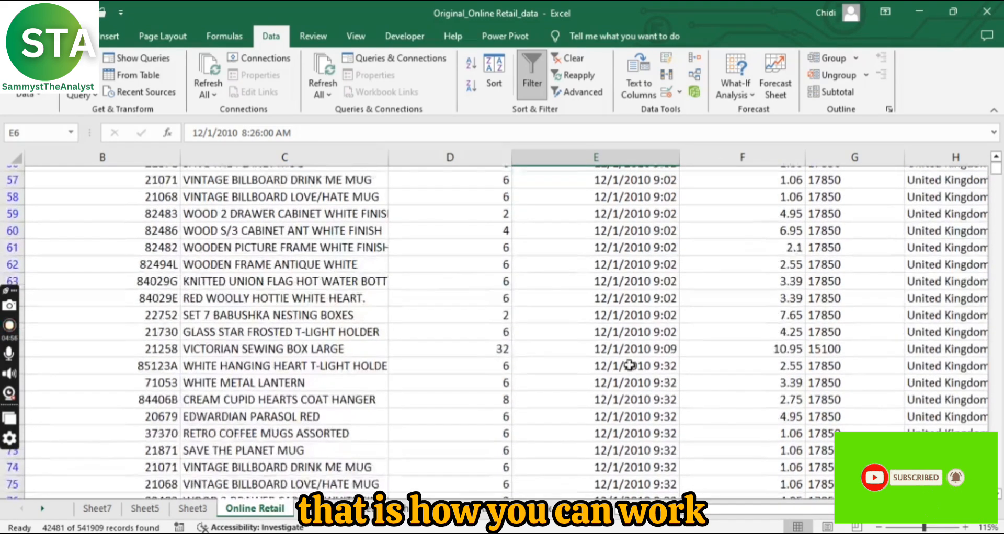
scroll(630, 335, up, 11)
scroll(630, 335, up, 8)
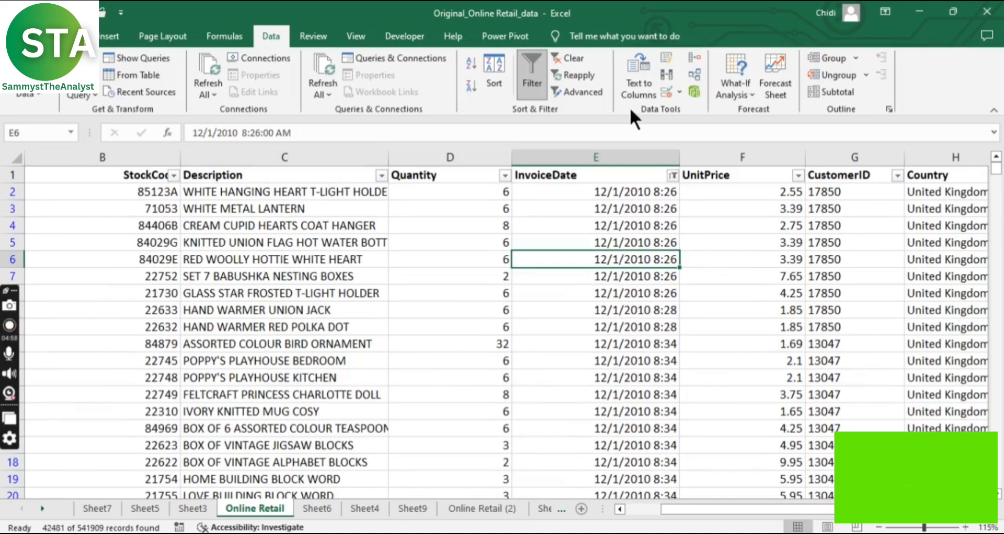
click(673, 175)
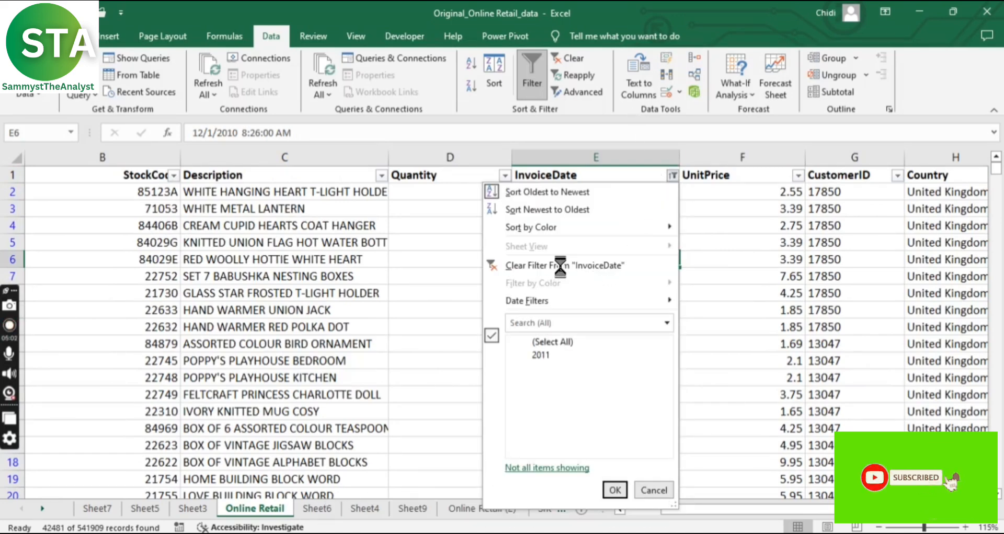
click(580, 267)
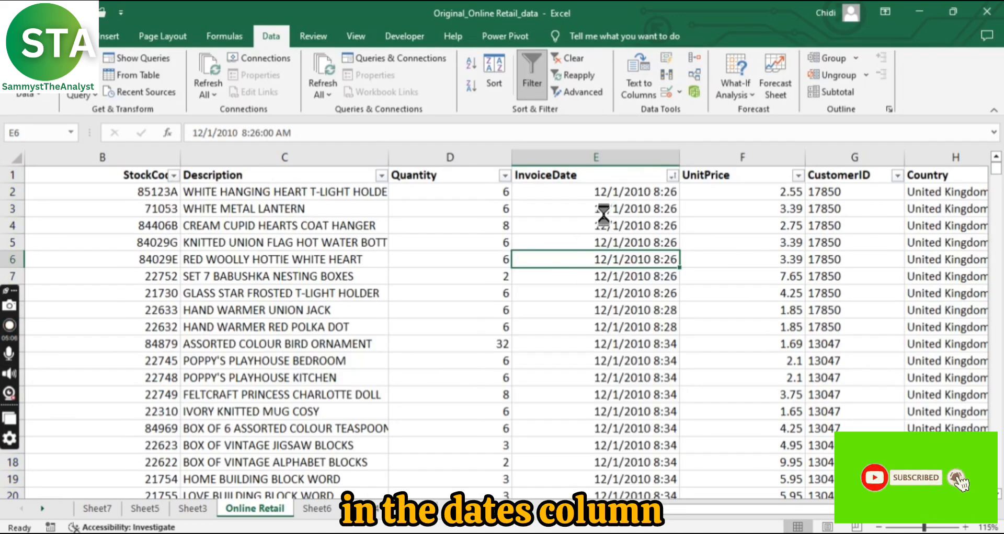
Filter the InvoiceDate column to all dates in the period June and check the years of the listed records.
click(671, 178)
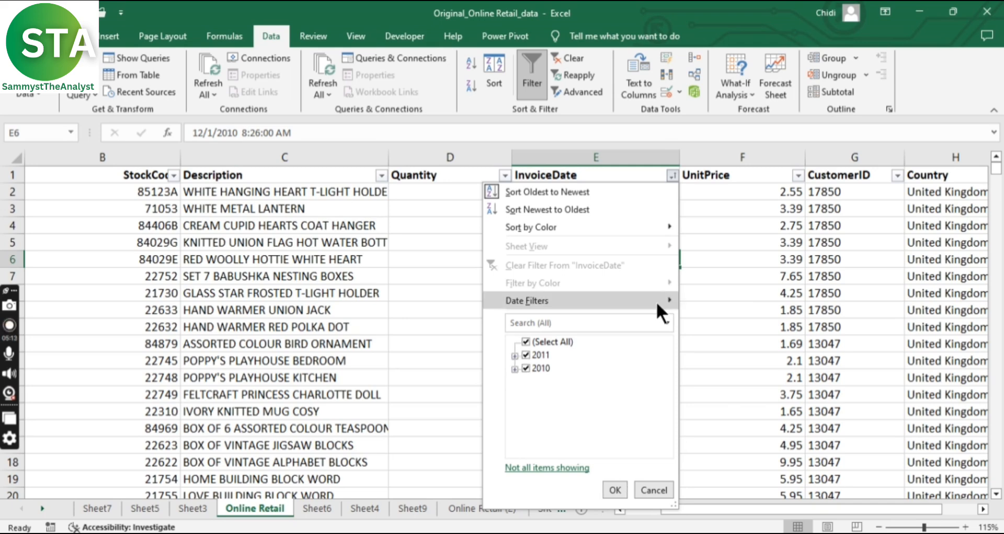
mouse_move(663, 300)
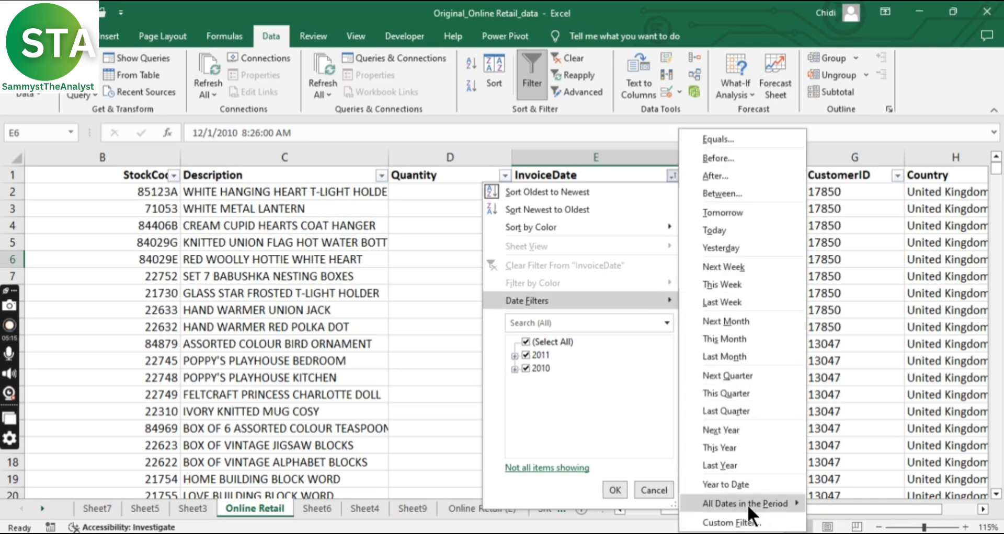
mouse_move(747, 504)
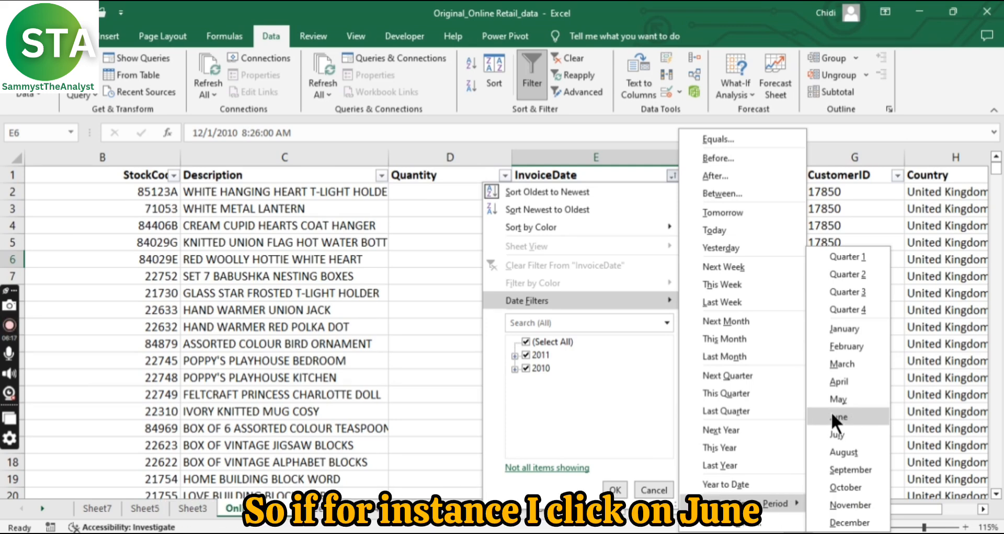
click(833, 417)
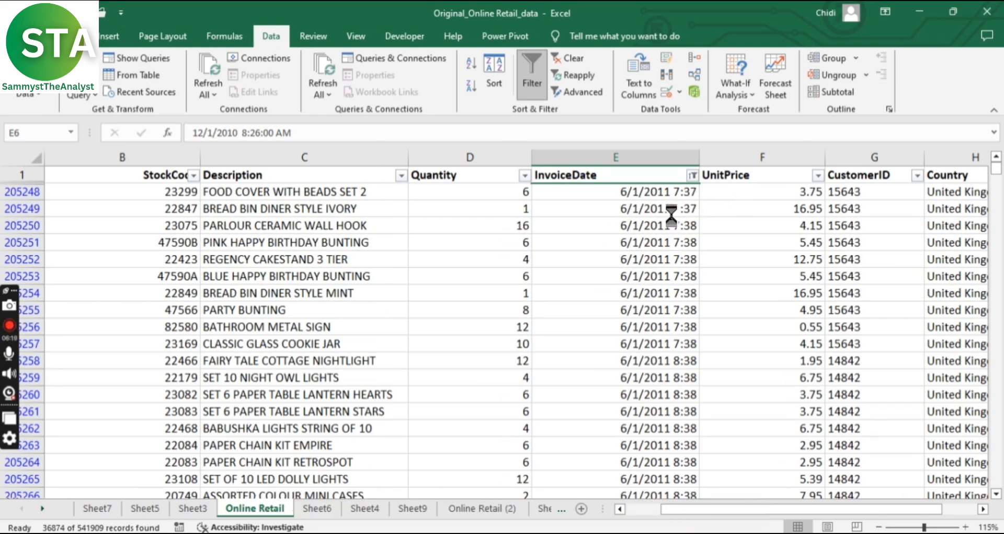
scroll(659, 262, down, 16)
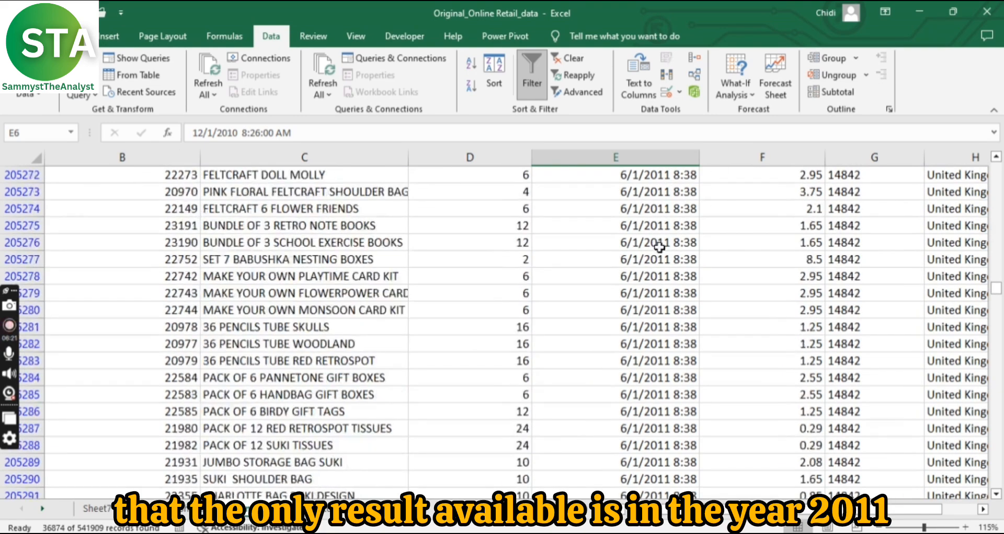
scroll(659, 258, down, 19)
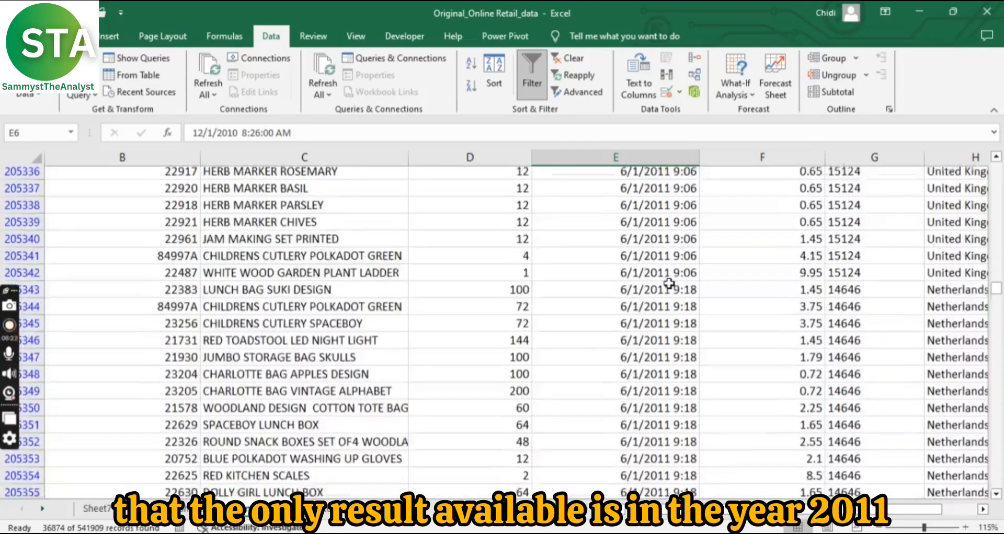
scroll(669, 272, down, 20)
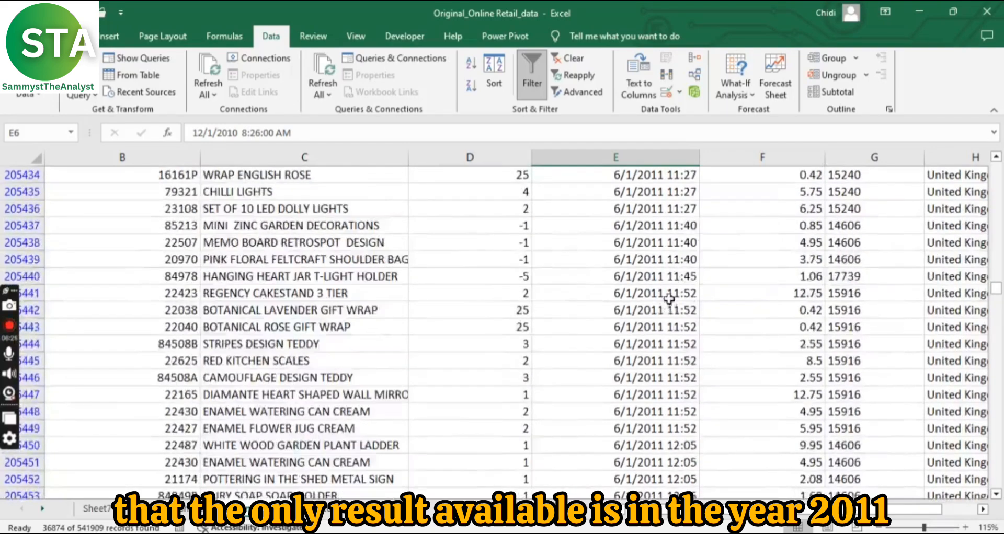
scroll(678, 317, down, 12)
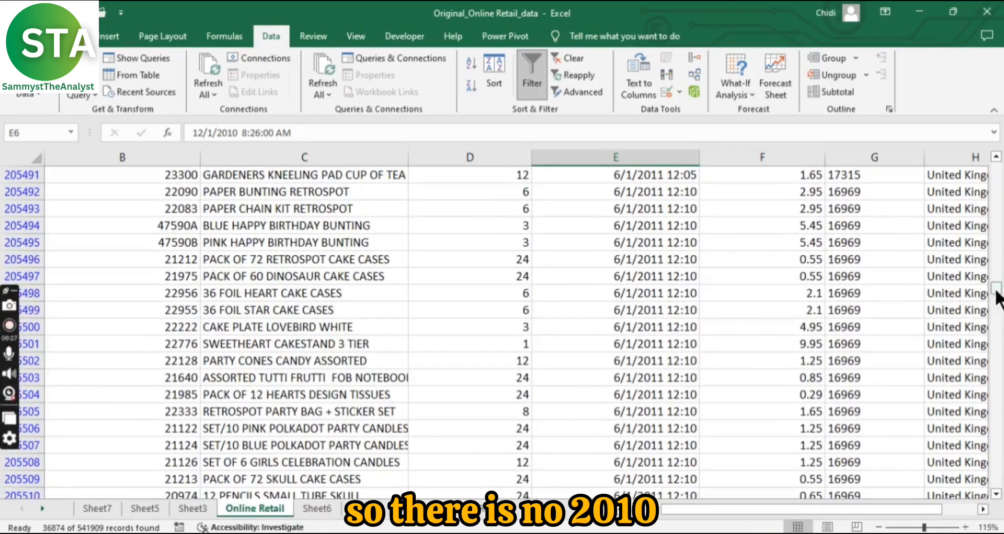
drag(996, 299, 996, 173)
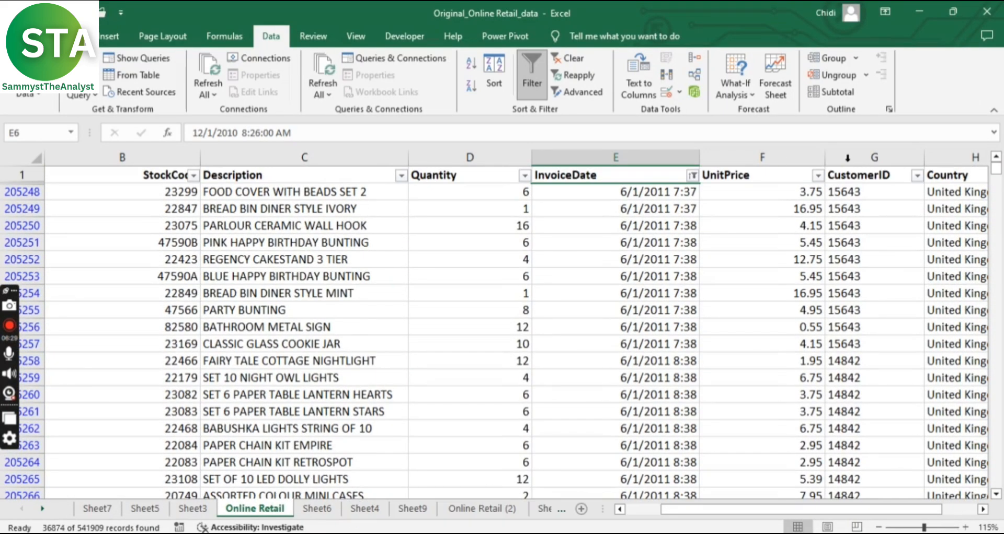
Filter the InvoiceDate column to dates between 09/30/2010 and 04/30/2011, including both end dates.
click(693, 175)
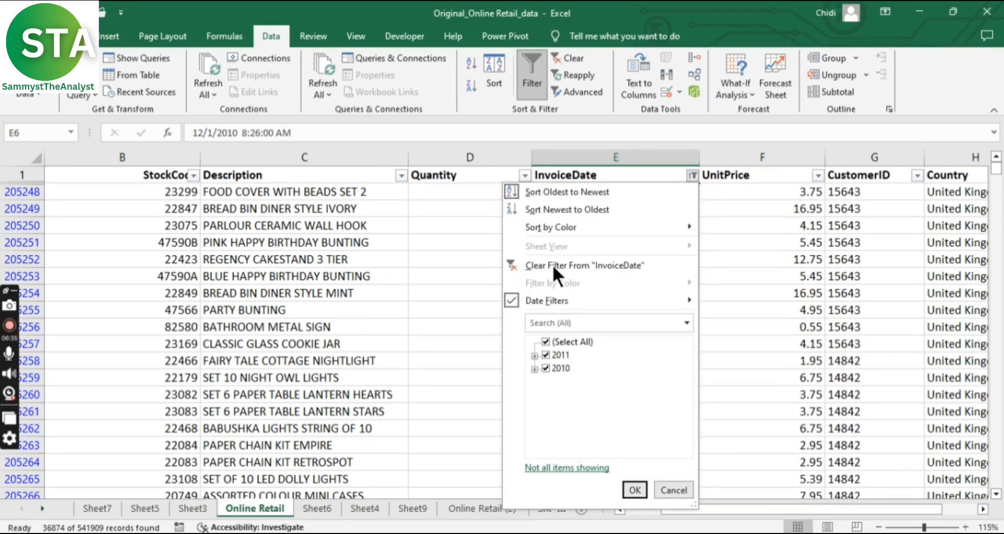
mouse_move(685, 299)
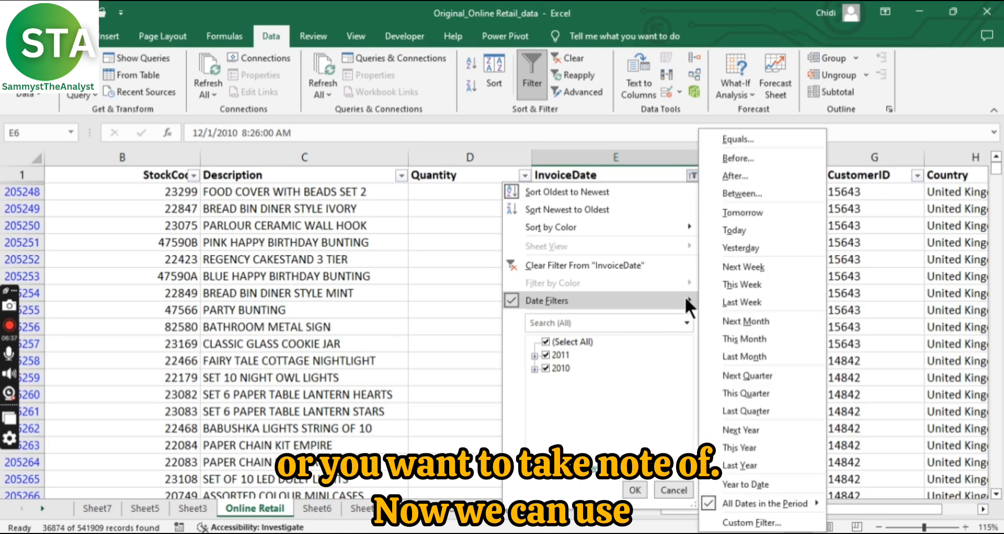
click(757, 193)
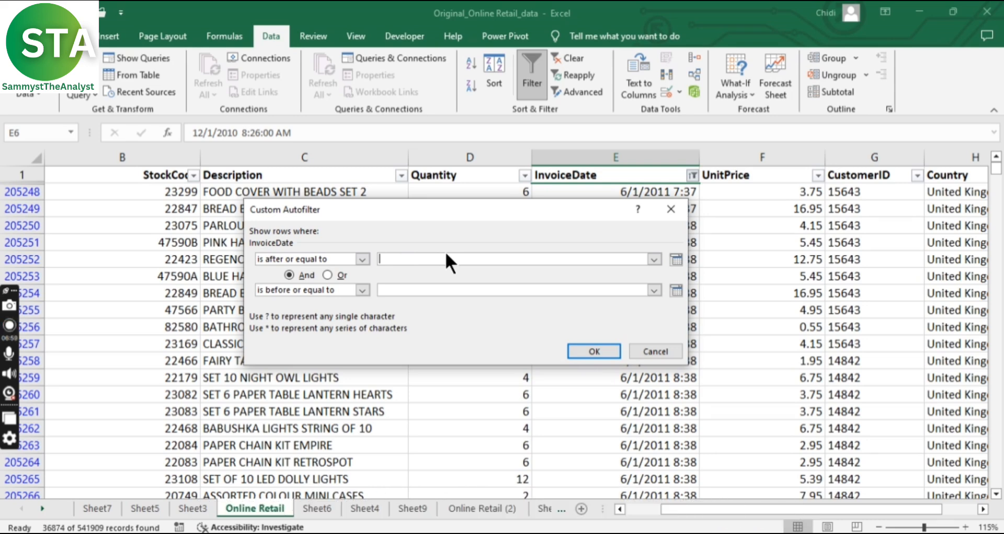
text(3)
text(09)
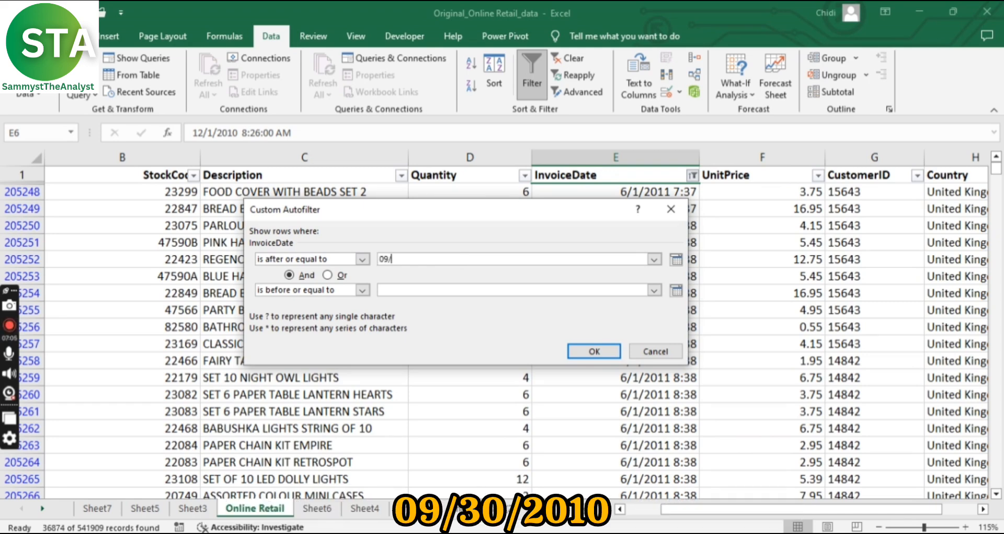
text(/30/2010)
click(469, 290)
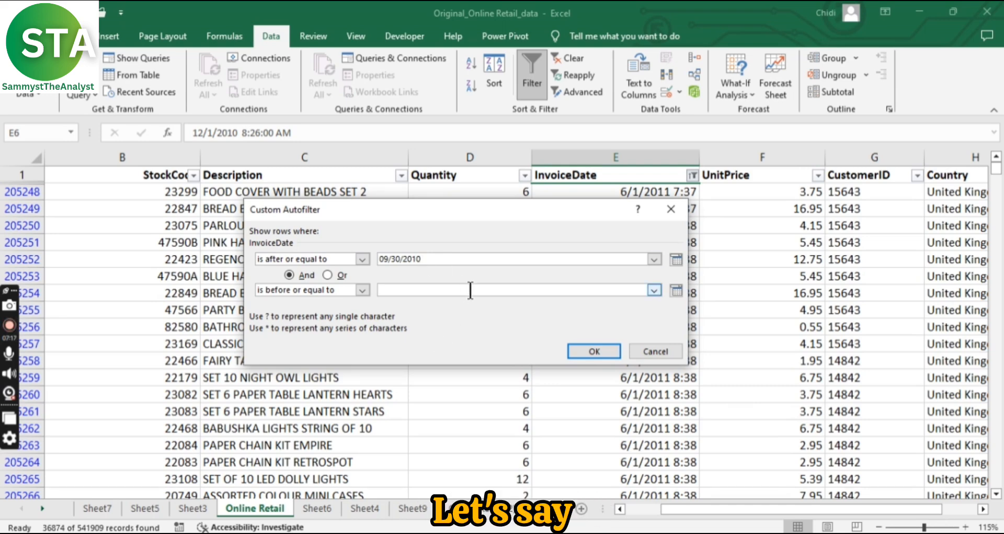
text(30)
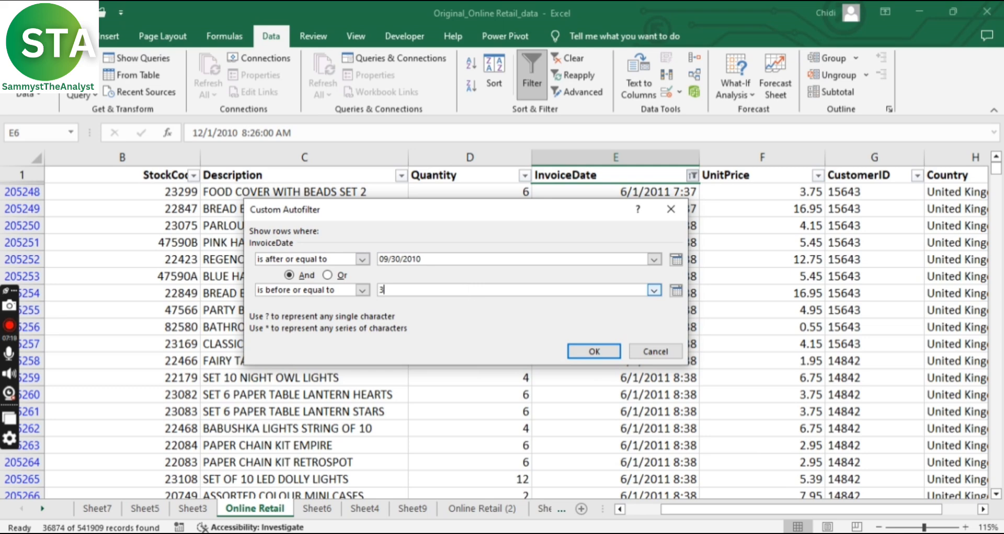
key(BackSpace)
key(BackSpace)
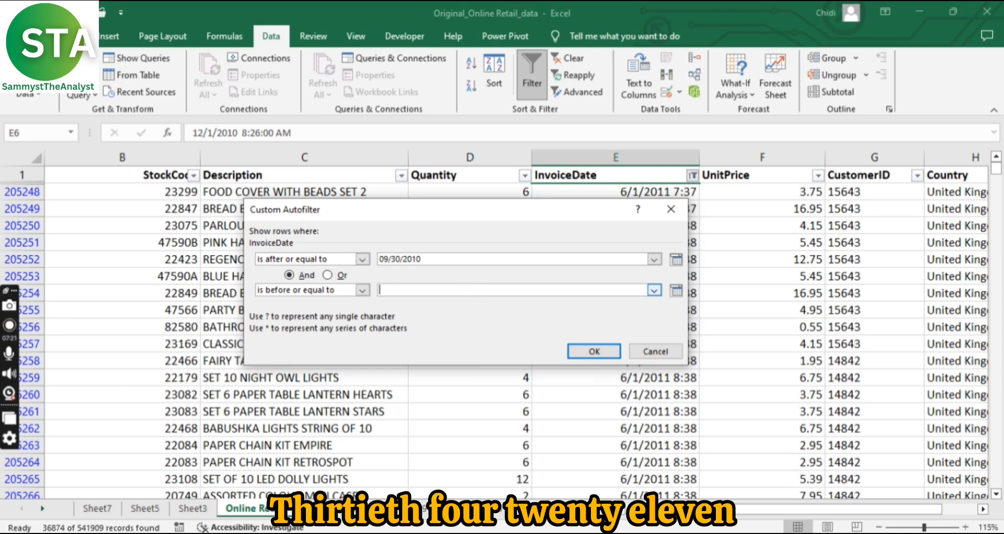
text(04/30/2011)
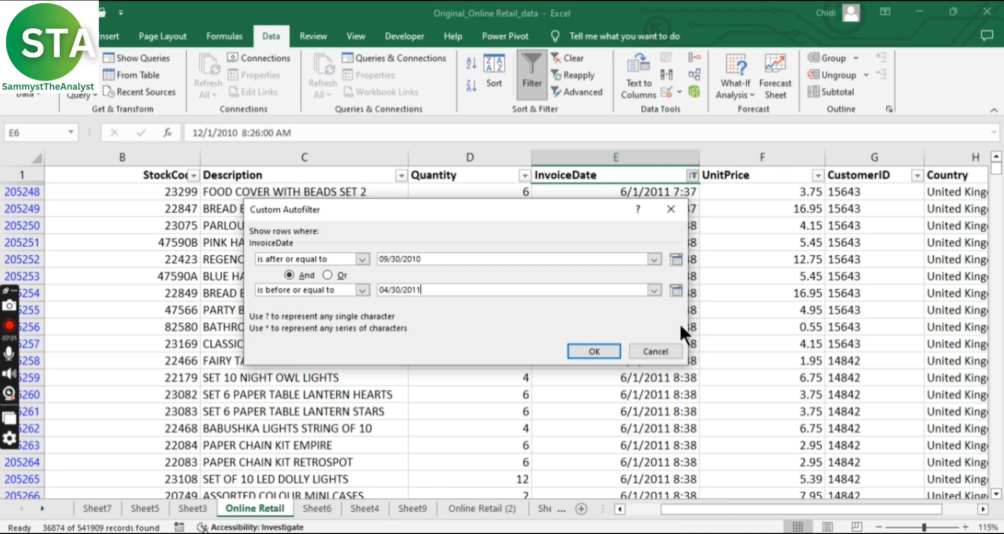
click(597, 349)
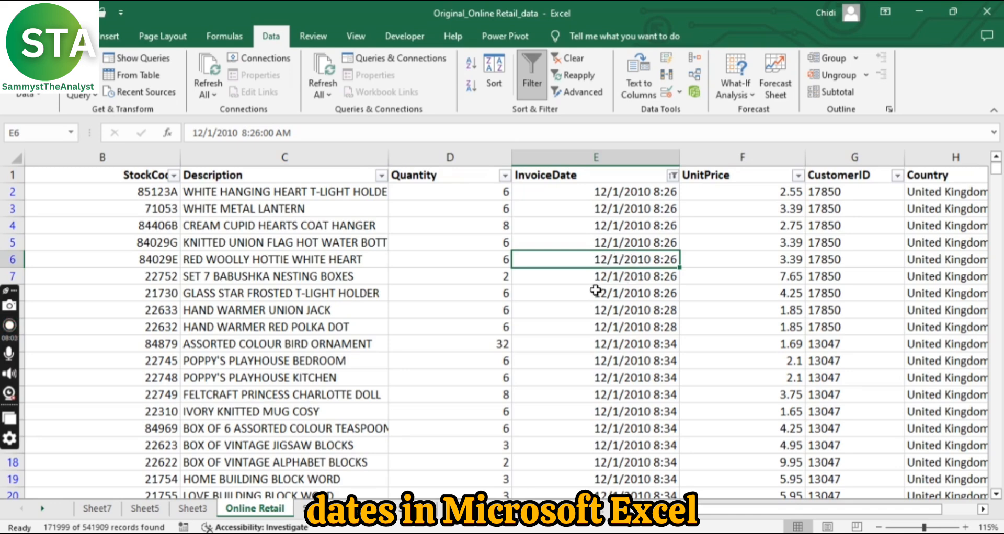
Examine the date filter choices for the InvoiceDate column, including the quarters and months offered under all dates in the period.
click(672, 175)
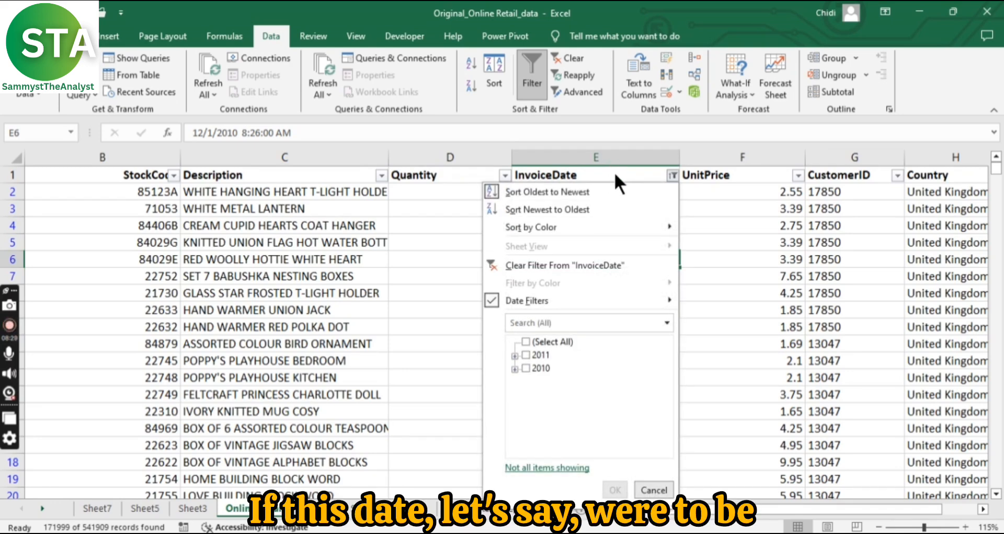
key(Escape)
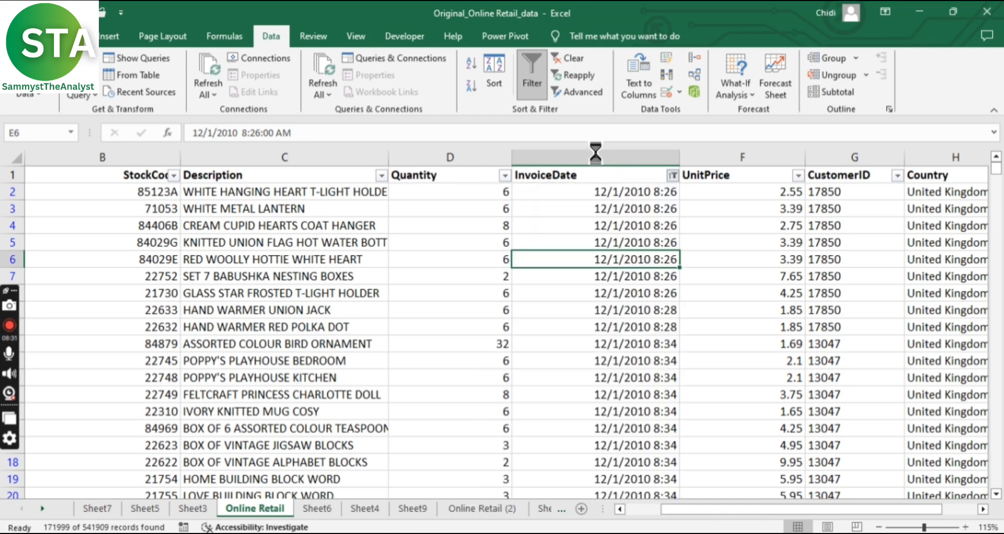
click(672, 176)
mouse_move(666, 298)
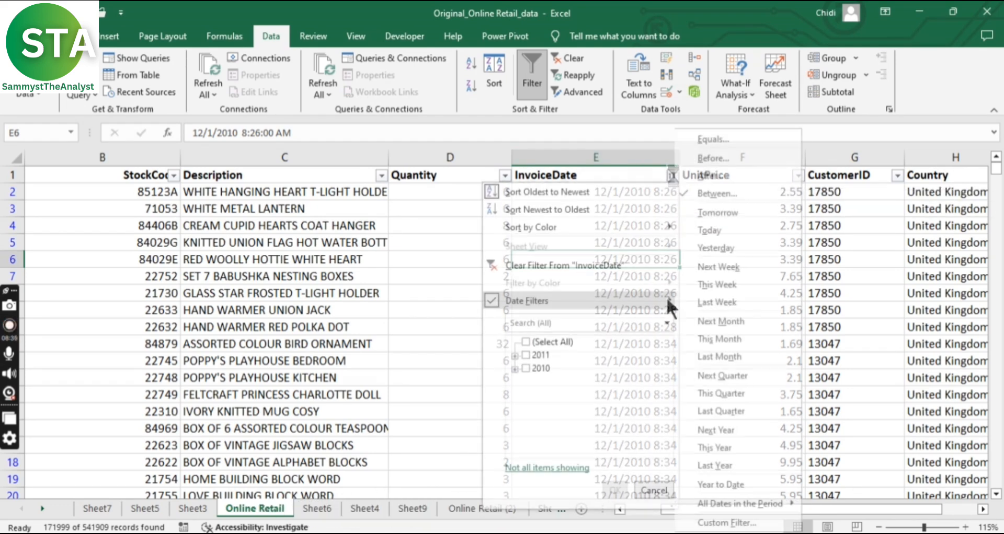
mouse_move(780, 505)
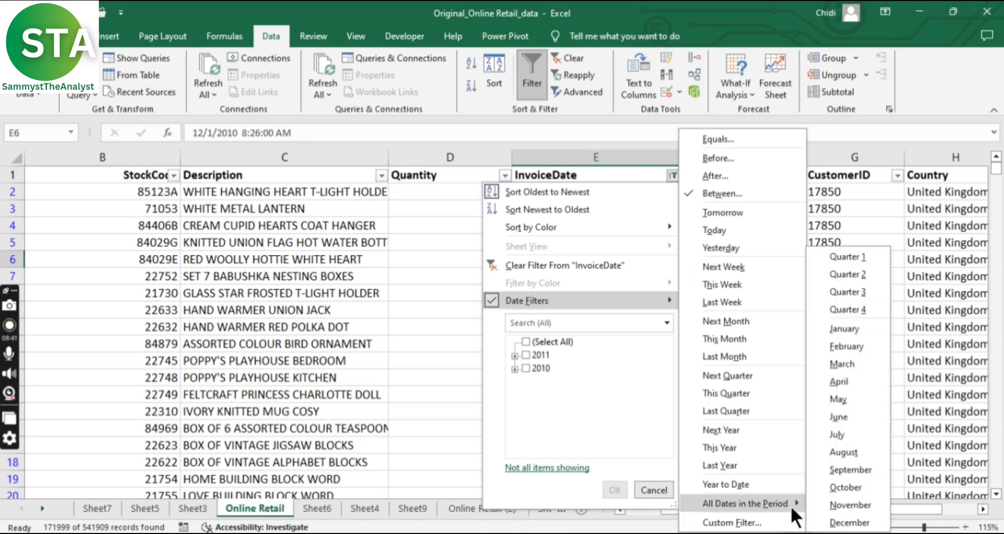